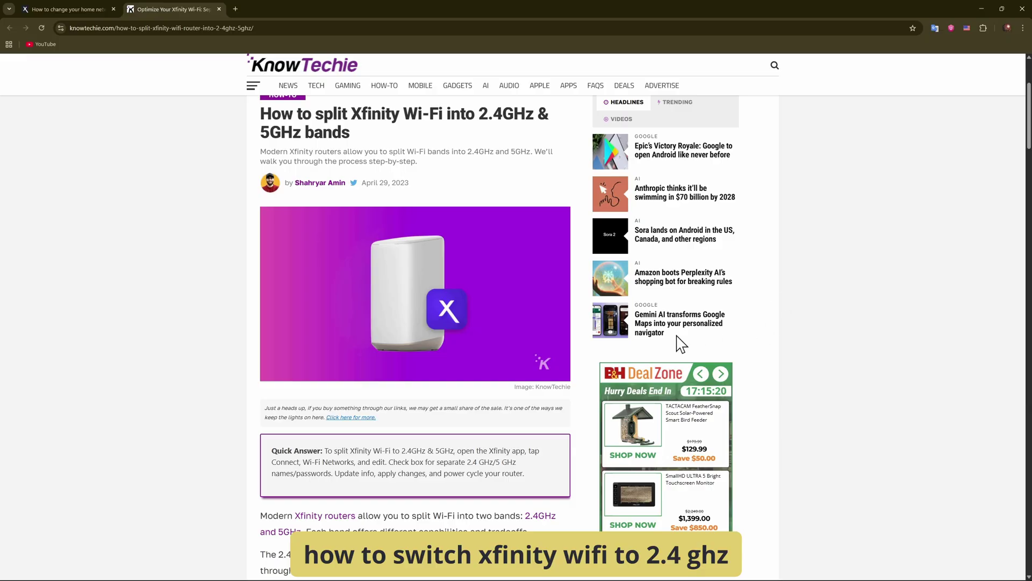
scroll(539, 326, "down", 4)
scroll(469, 349, "down", 1)
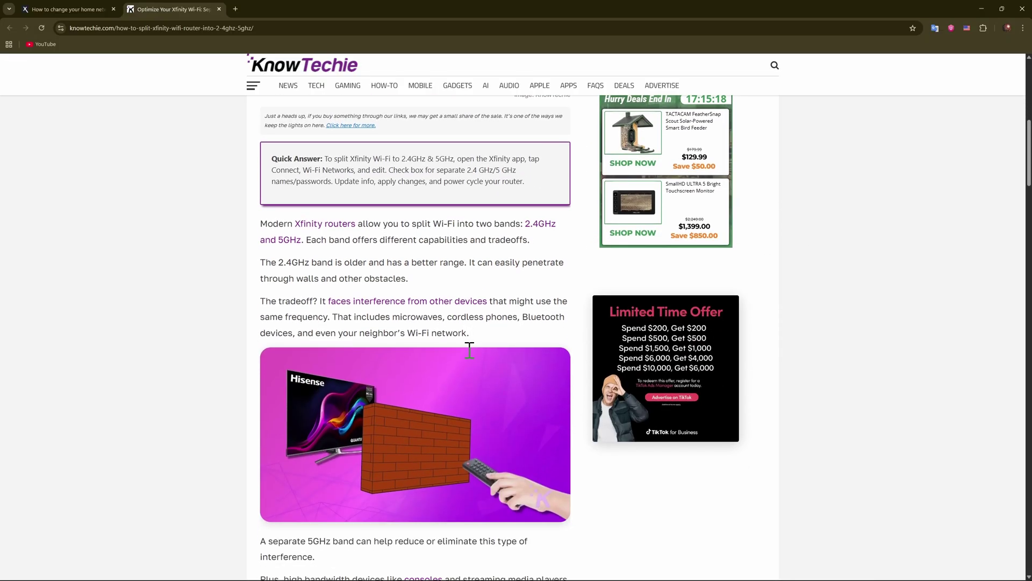
scroll(469, 349, "down", 2)
scroll(468, 345, "down", 1)
scroll(469, 344, "down", 2)
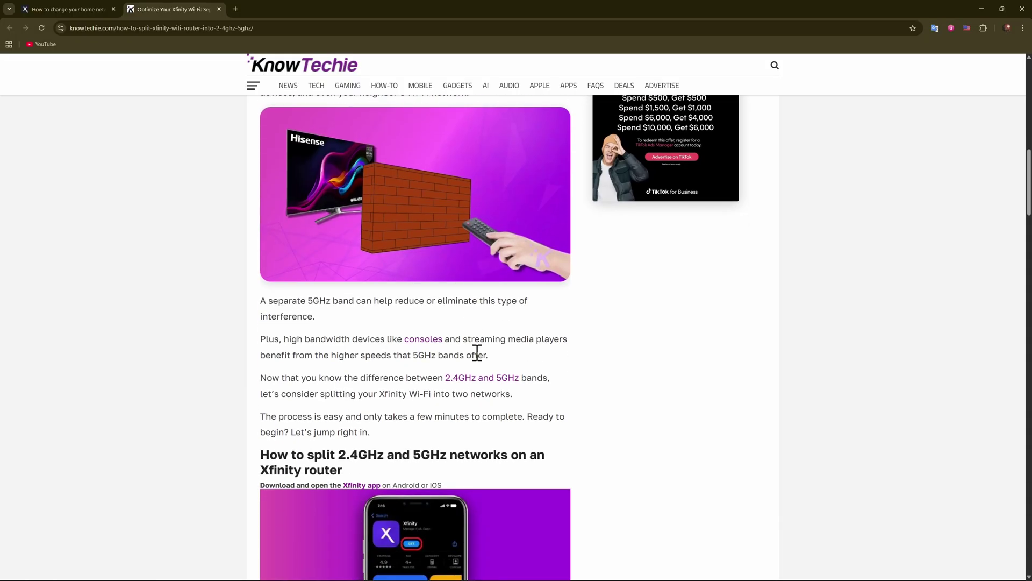
scroll(477, 354, "down", 2)
scroll(470, 346, "down", 2)
scroll(470, 343, "down", 1)
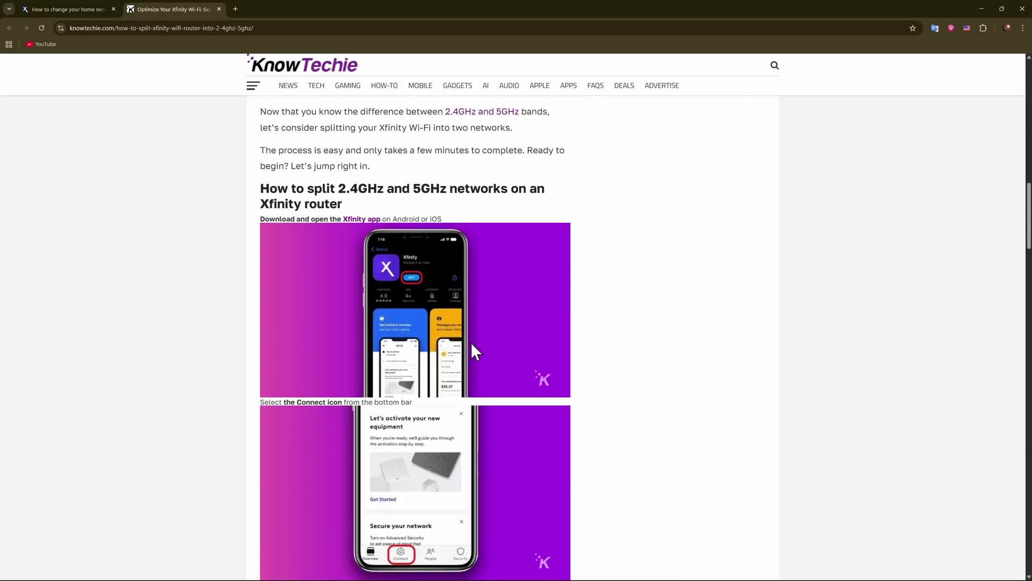
scroll(472, 343, "down", 2)
scroll(467, 341, "down", 2)
scroll(467, 341, "down", 1)
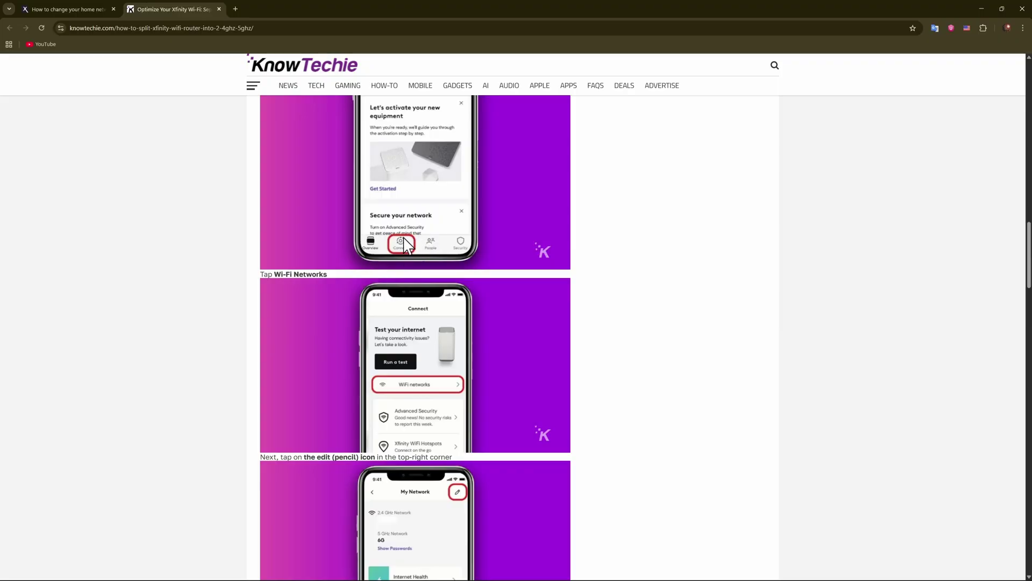
scroll(407, 244, "down", 2)
scroll(428, 269, "down", 1)
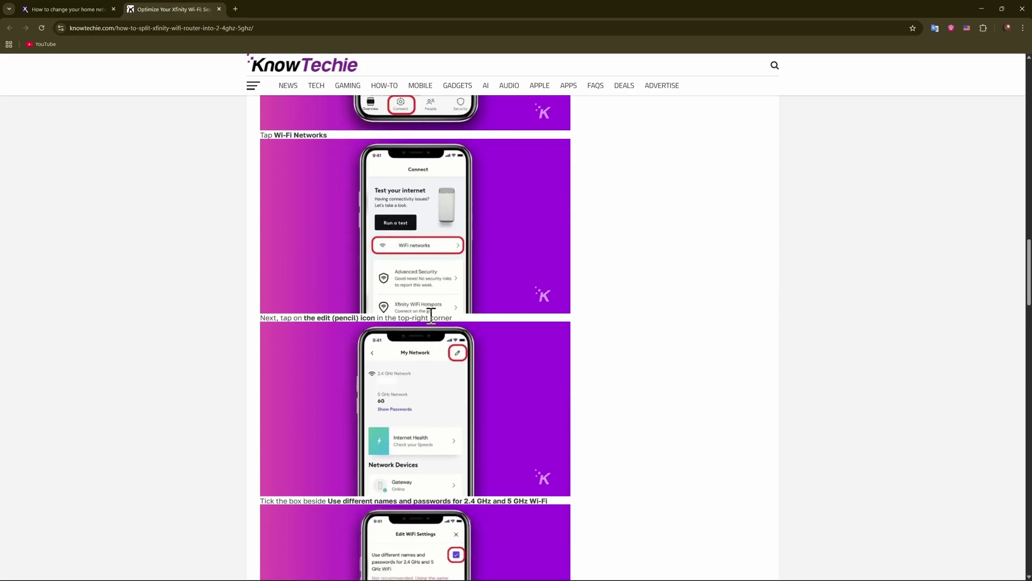
scroll(430, 317, "down", 1)
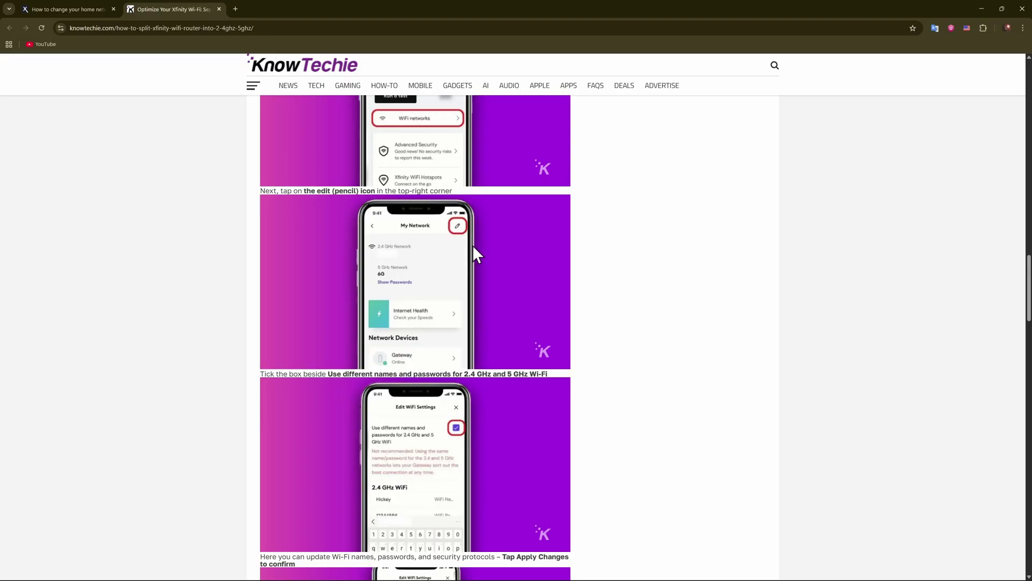
scroll(490, 293, "down", 1)
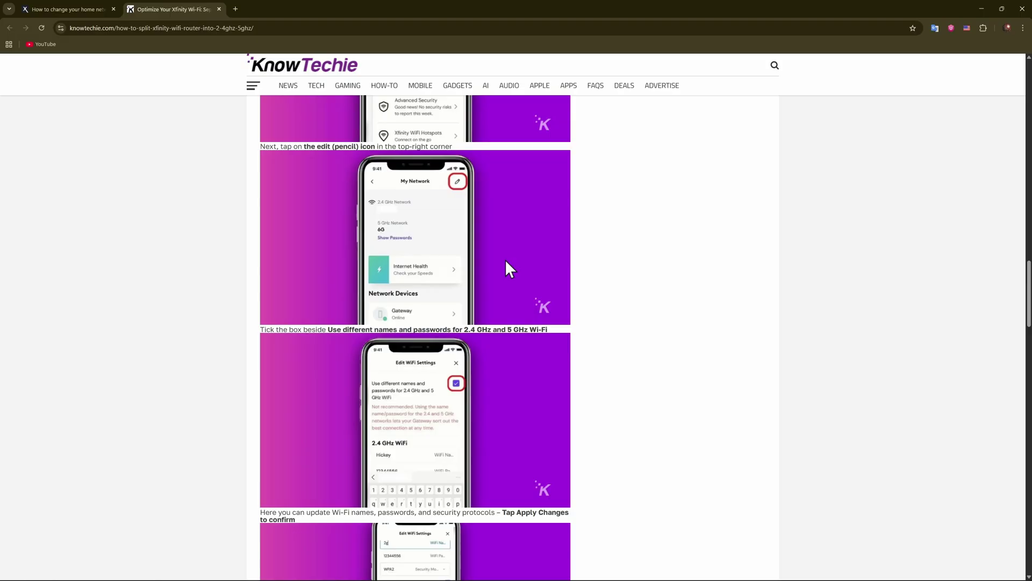
scroll(508, 245, "down", 1)
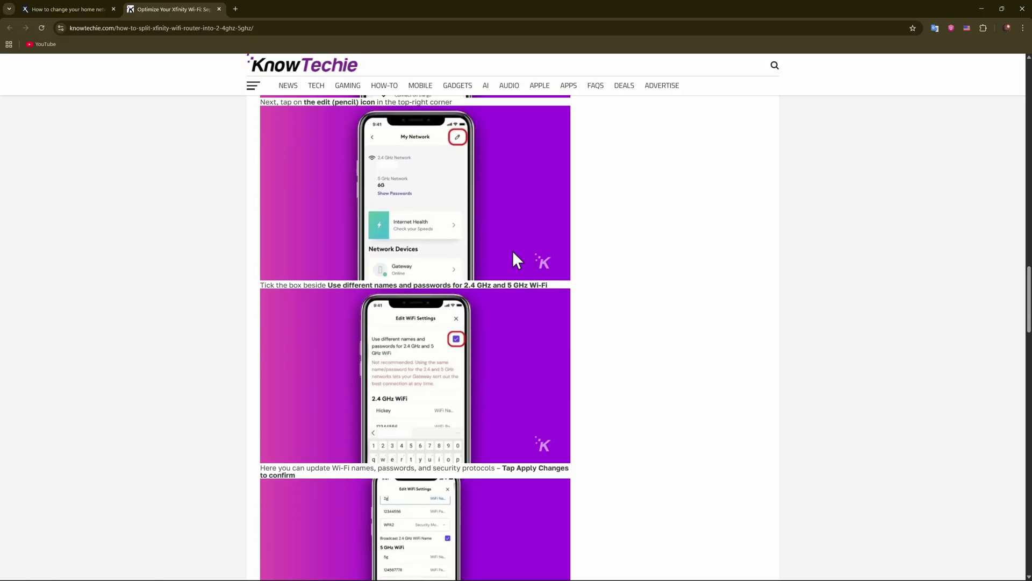
scroll(452, 258, "down", 2)
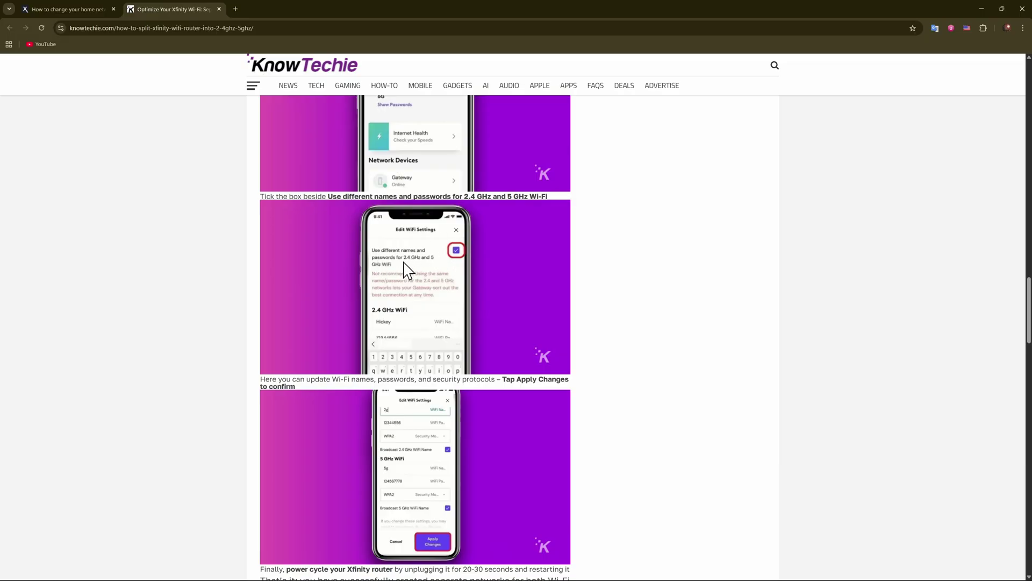
scroll(409, 269, "down", 2)
scroll(413, 287, "down", 2)
scroll(444, 287, "up", 3)
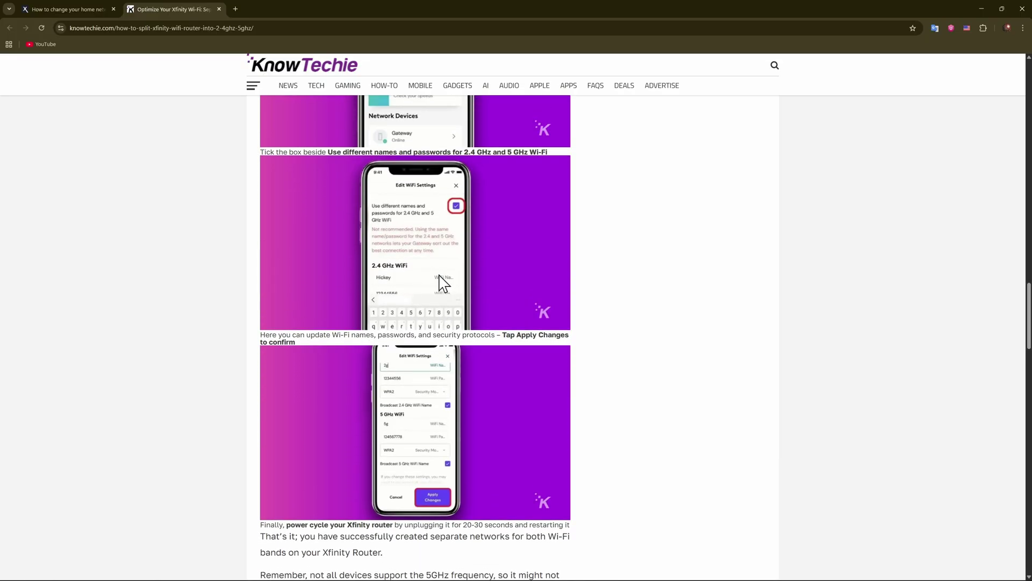
scroll(448, 289, "down", 3)
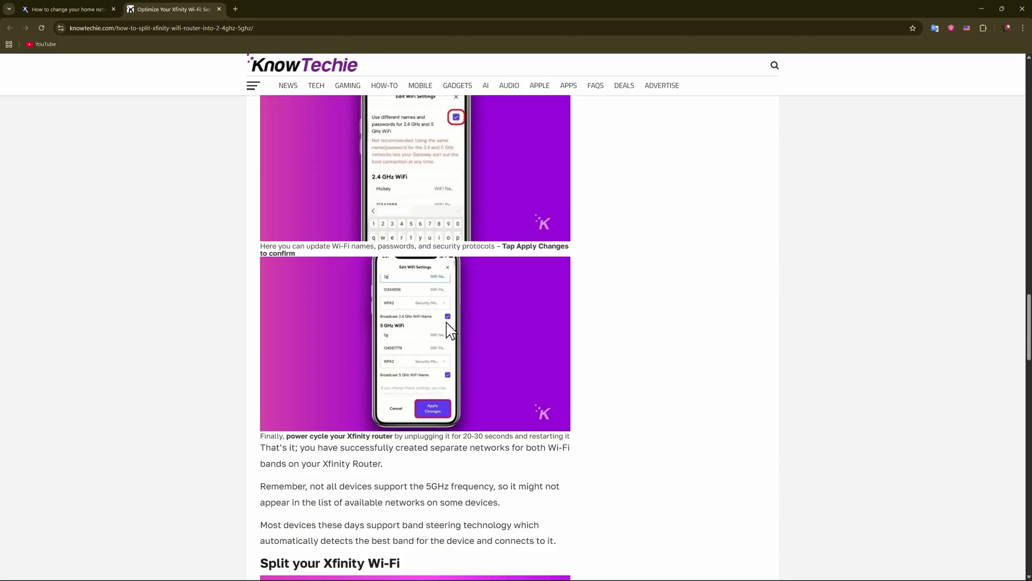
scroll(444, 331, "down", 3)
scroll(452, 323, "down", 2)
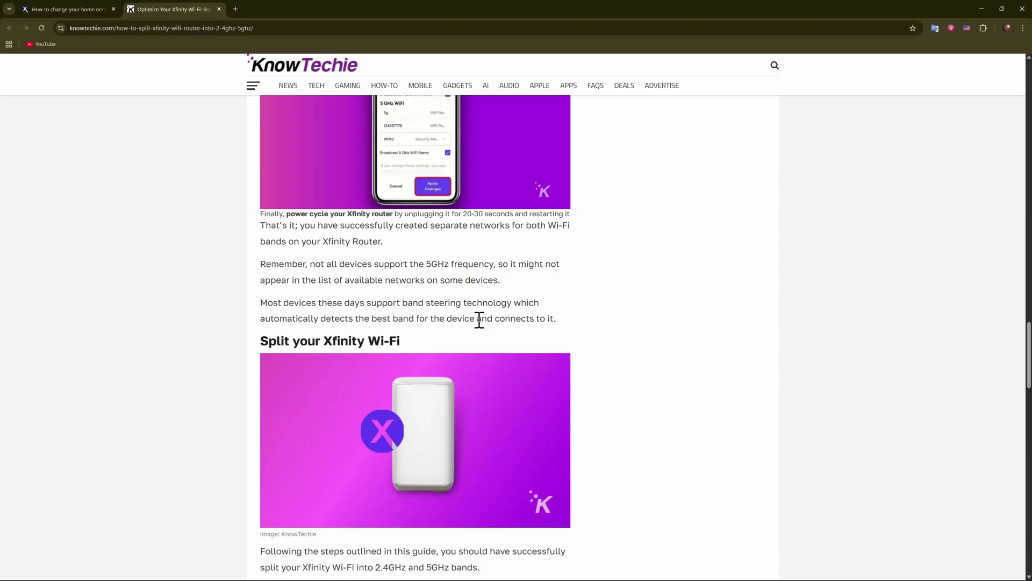
scroll(480, 323, "down", 2)
scroll(472, 305, "down", 1)
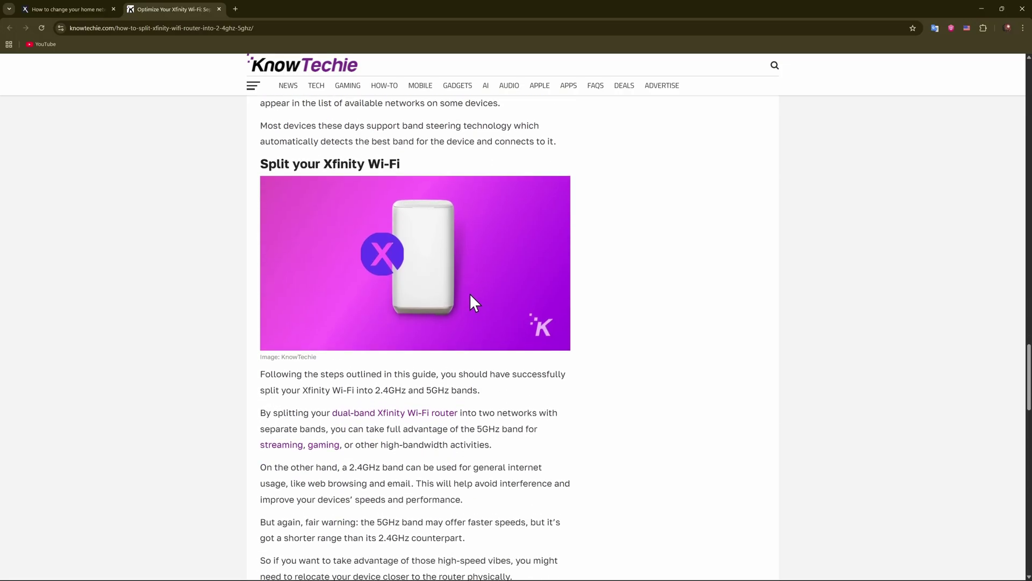
scroll(469, 293, "down", 2)
scroll(455, 287, "down", 1)
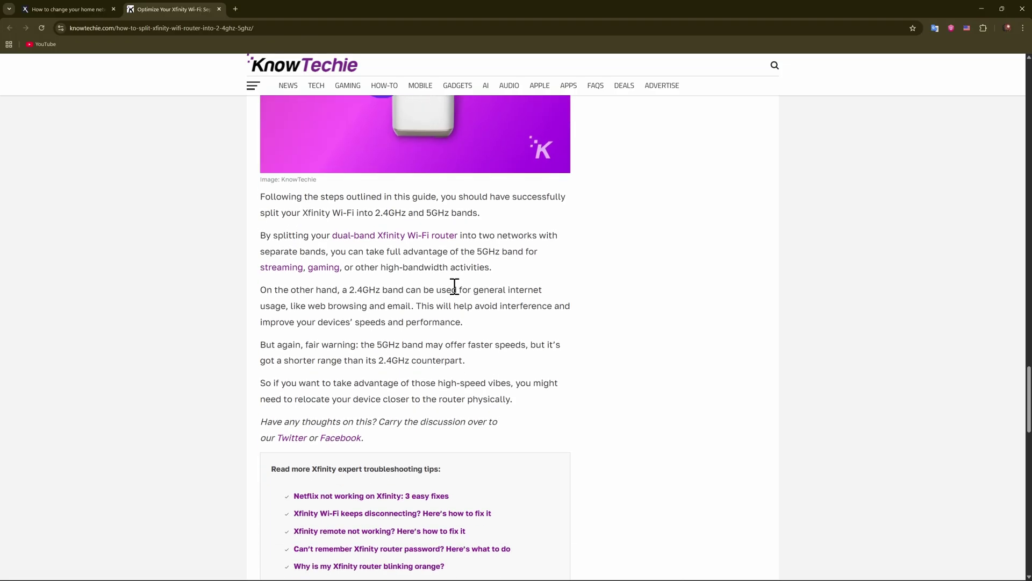
scroll(455, 288, "down", 3)
scroll(476, 287, "down", 2)
scroll(495, 312, "up", 2)
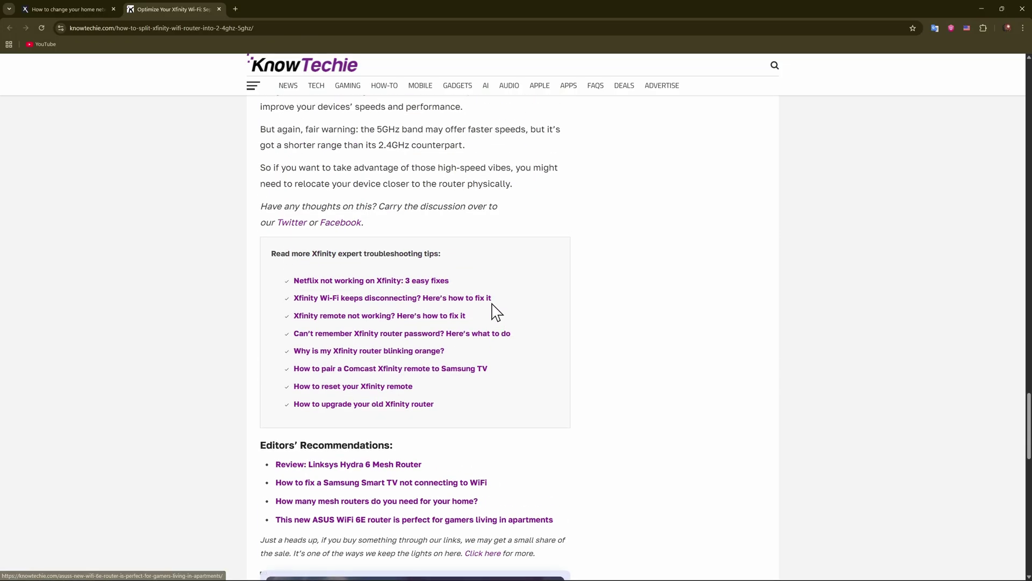
scroll(495, 312, "up", 8)
scroll(487, 297, "up", 3)
scroll(488, 294, "down", 1)
scroll(493, 303, "down", 1)
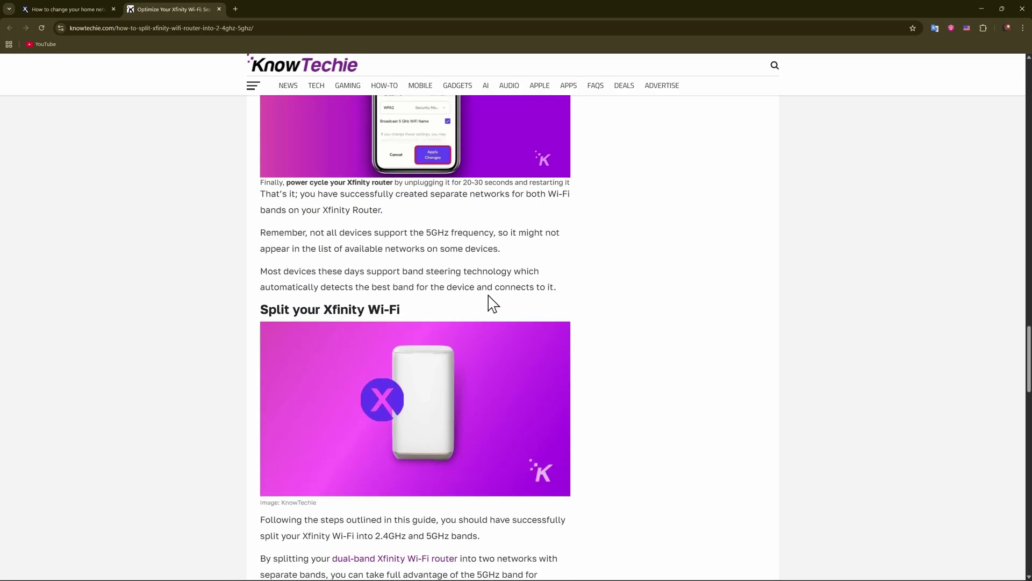
scroll(493, 303, "up", 1)
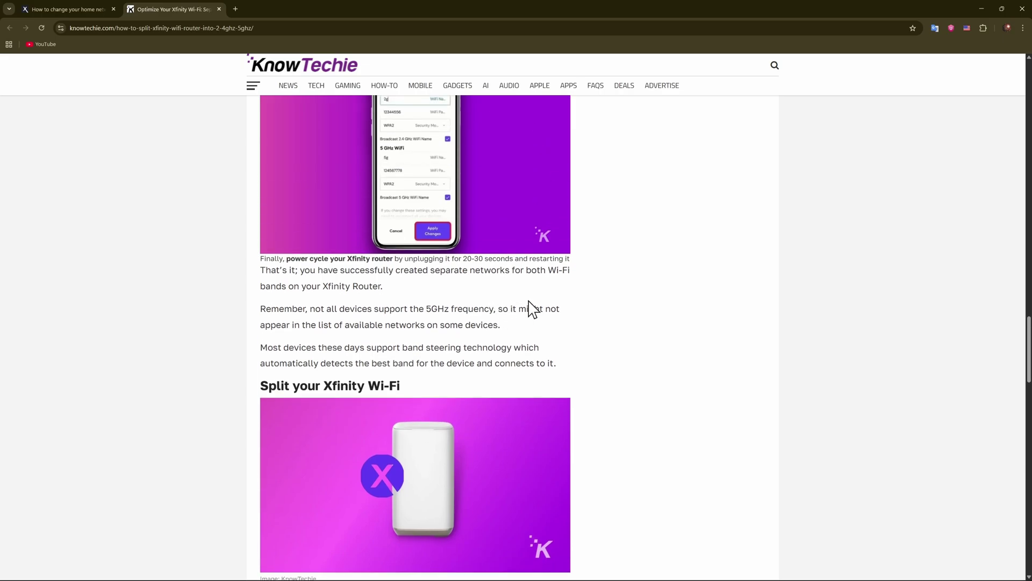